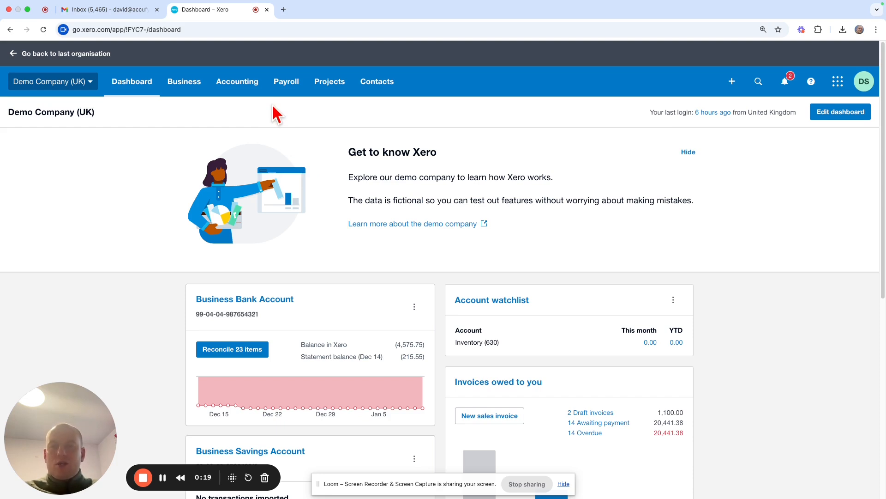
Open the chart of accounts and show only the equity accounts
click(237, 86)
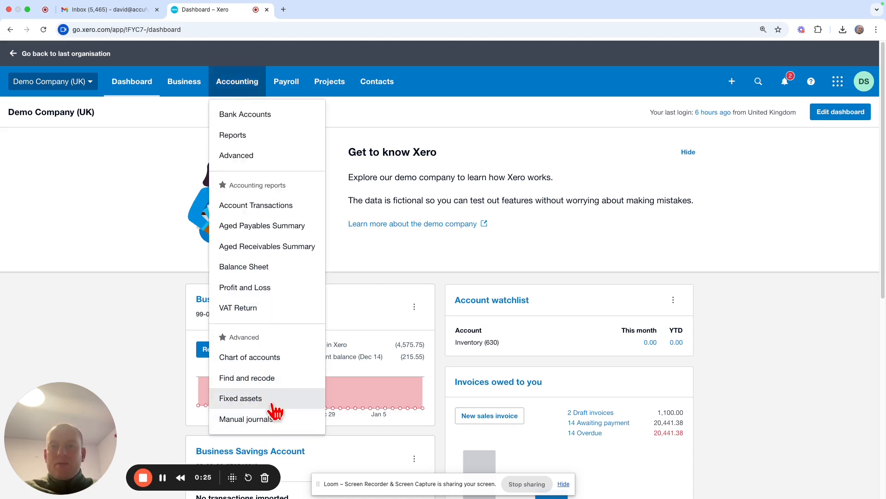
click(279, 364)
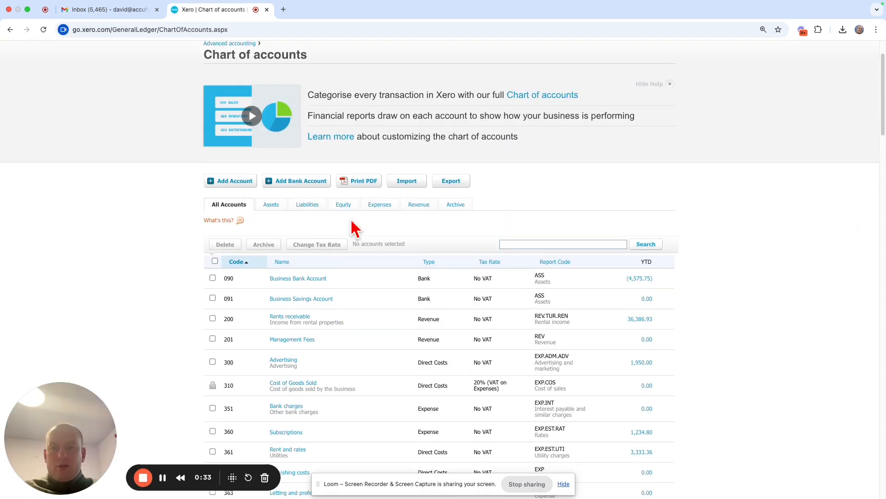
click(342, 206)
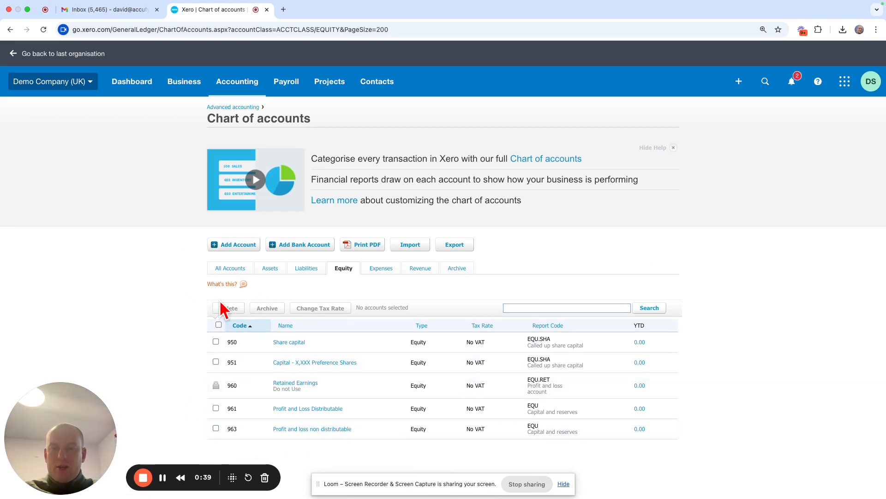
Start a new account with code 965 and account type Equity
click(236, 247)
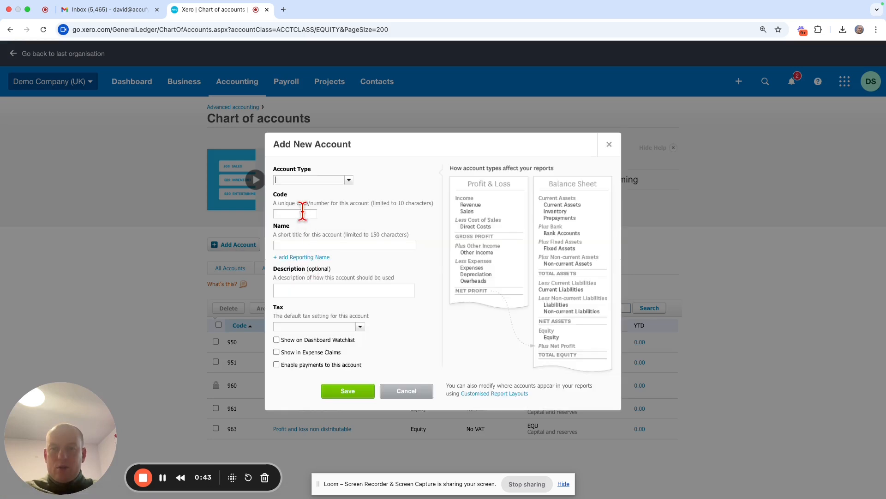
click(303, 212)
text(965)
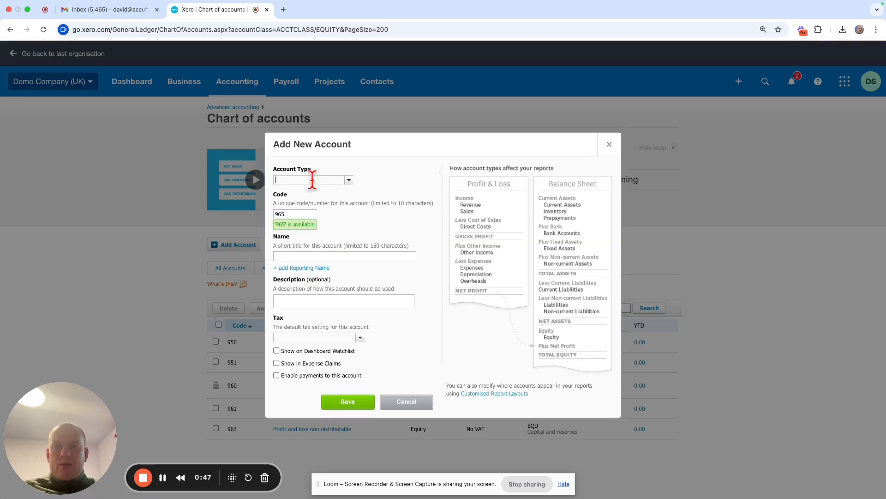
click(308, 181)
text(equi)
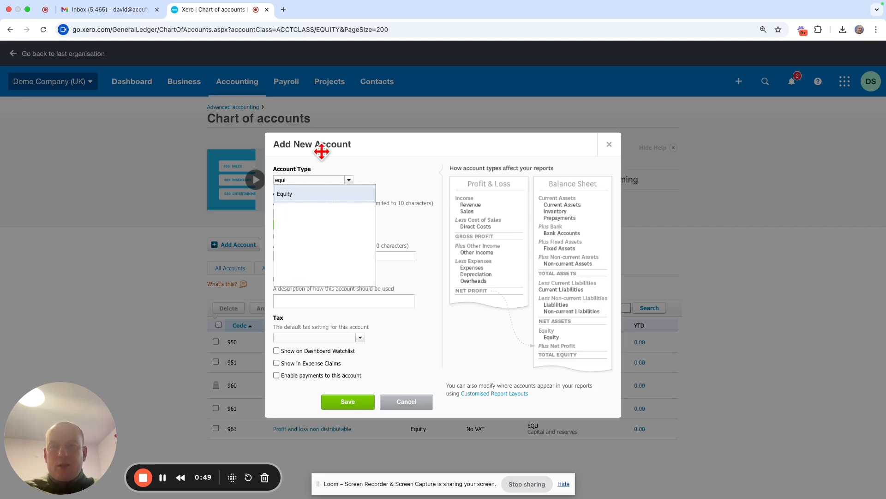
click(293, 194)
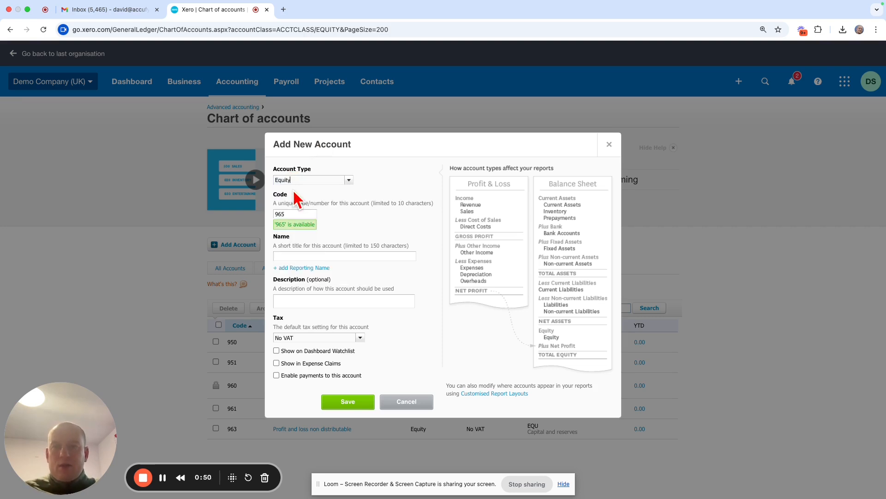
Name the new account "Dividends Paid" and save it
click(305, 255)
text(Div)
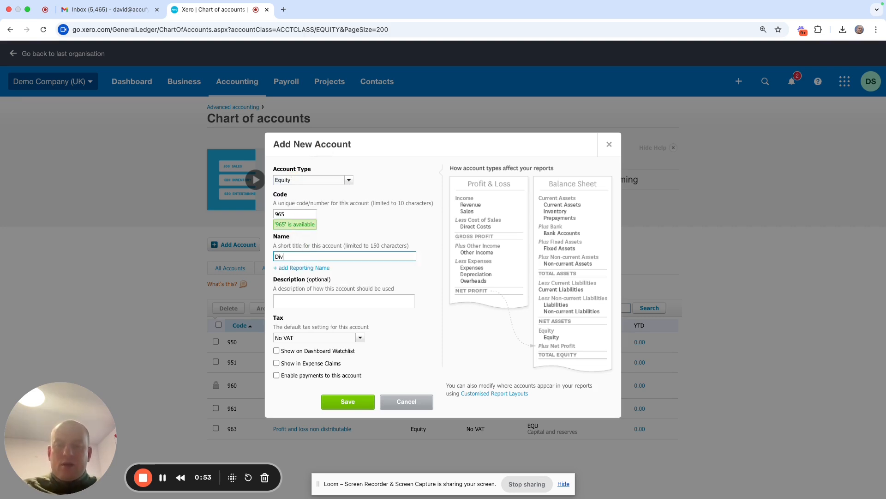
text(idends Paid)
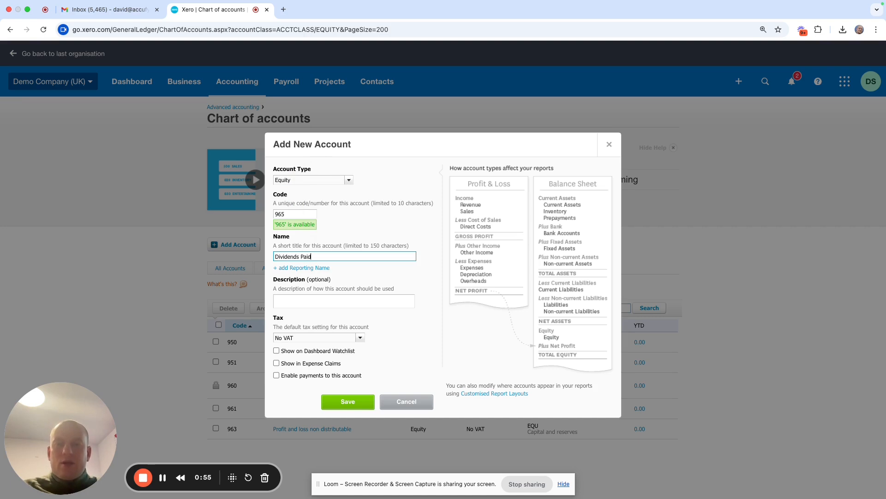
click(427, 237)
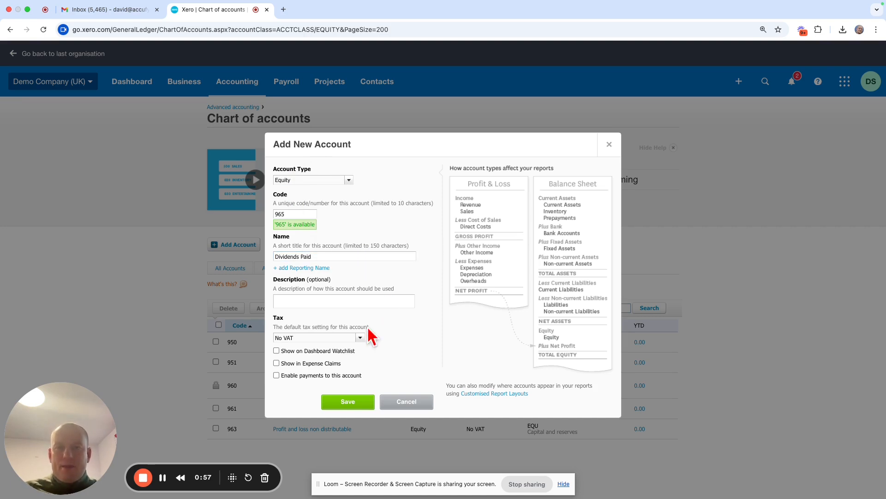
click(344, 406)
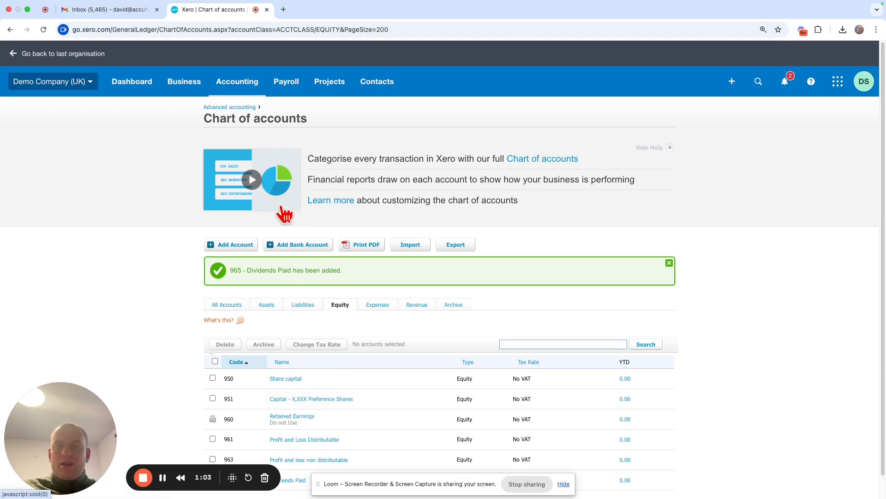
Start a new manual journal dated 1 Jun 2026, narrated "2025 Accounts Final Dividend", with that description on the first two lines
click(245, 90)
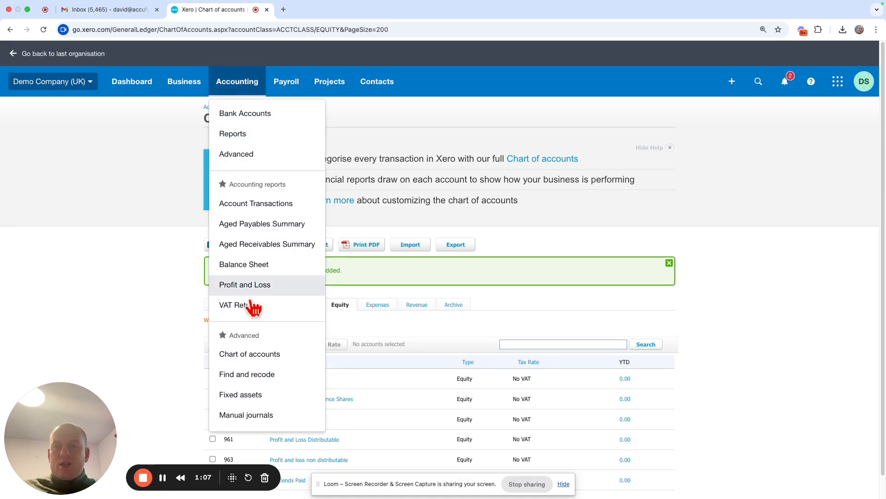
click(279, 425)
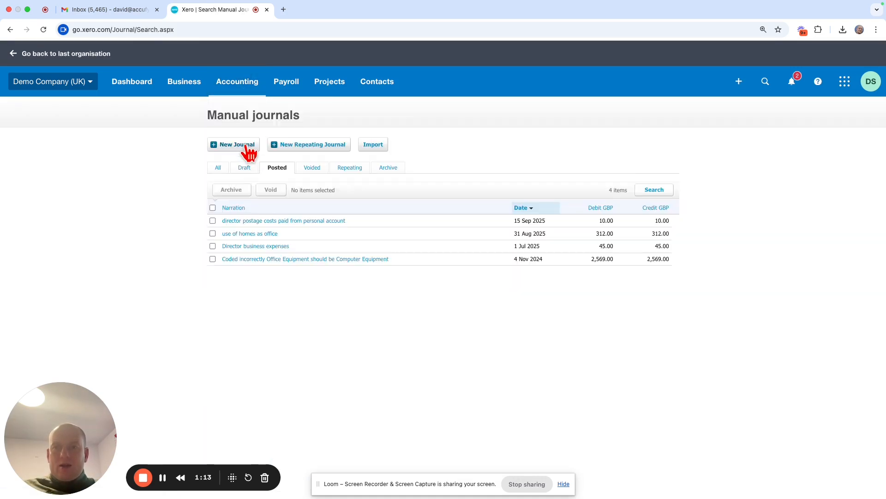
click(242, 146)
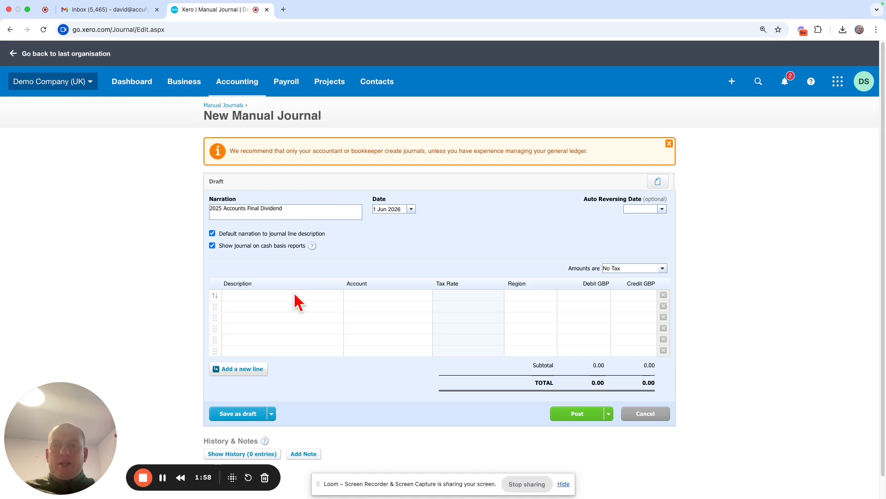
click(294, 295)
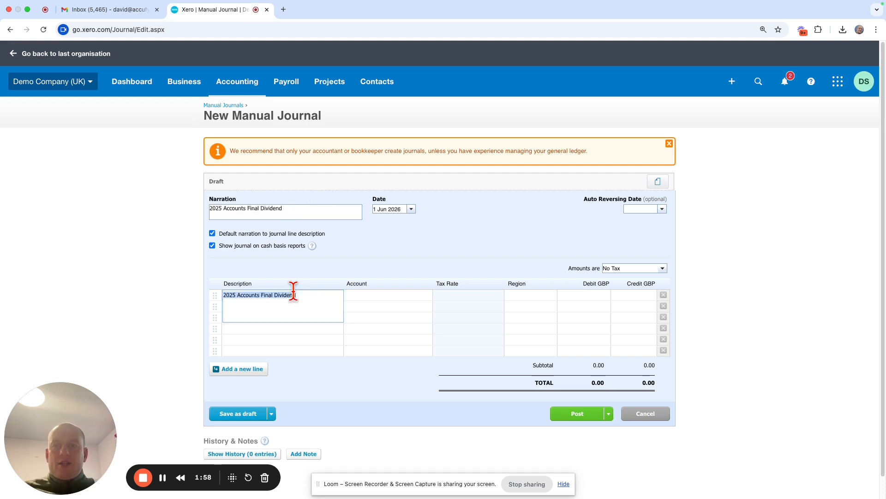
click(289, 306)
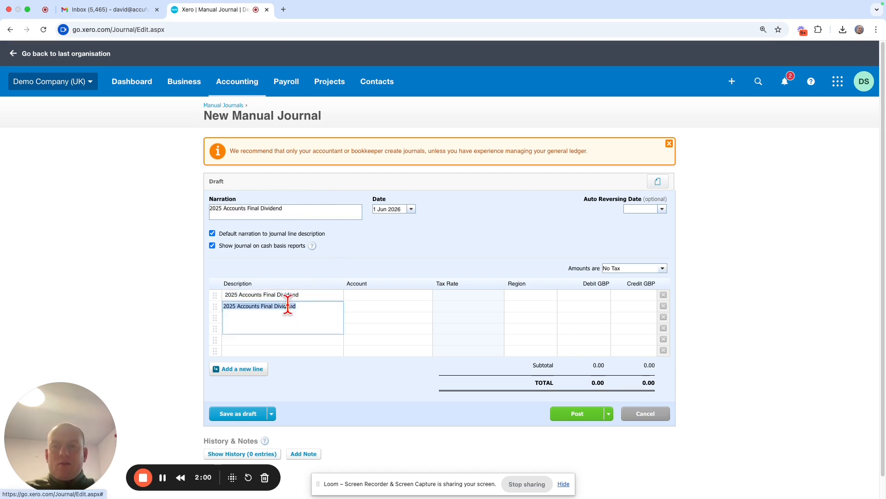
click(336, 272)
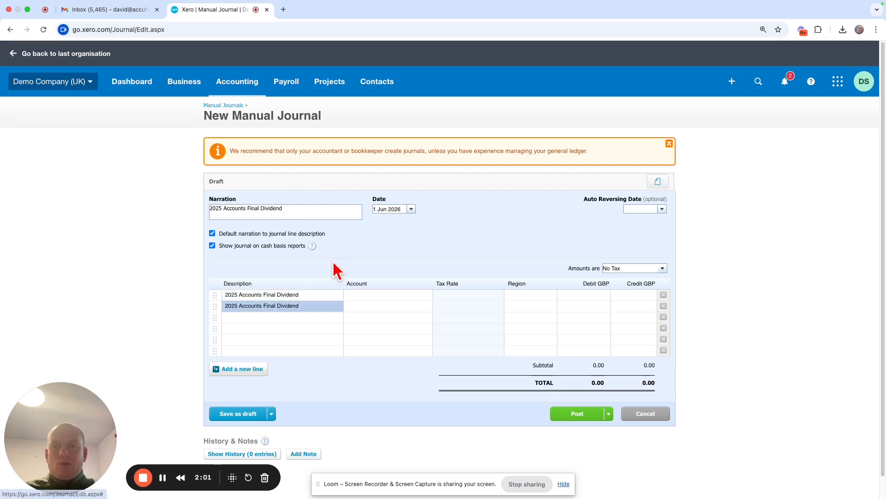
Assign account 965 - Dividends Paid to the first journal line and 896 - Directors loan account + to the second
click(364, 295)
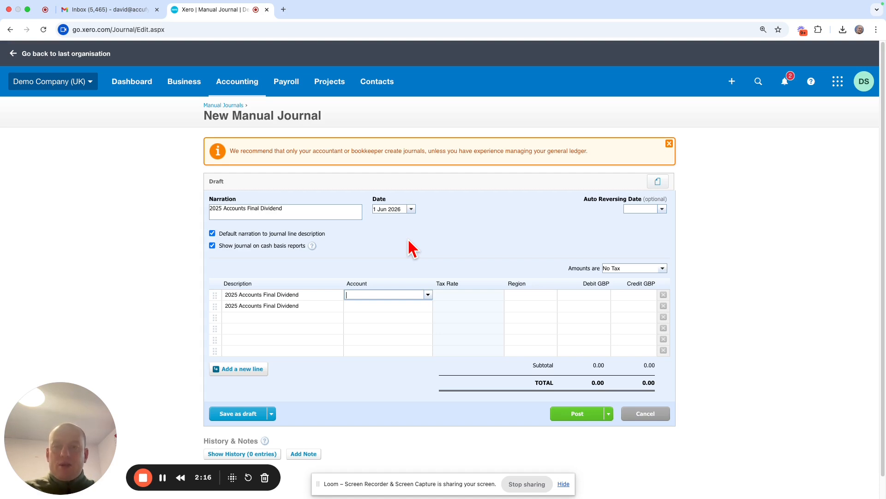
text(div)
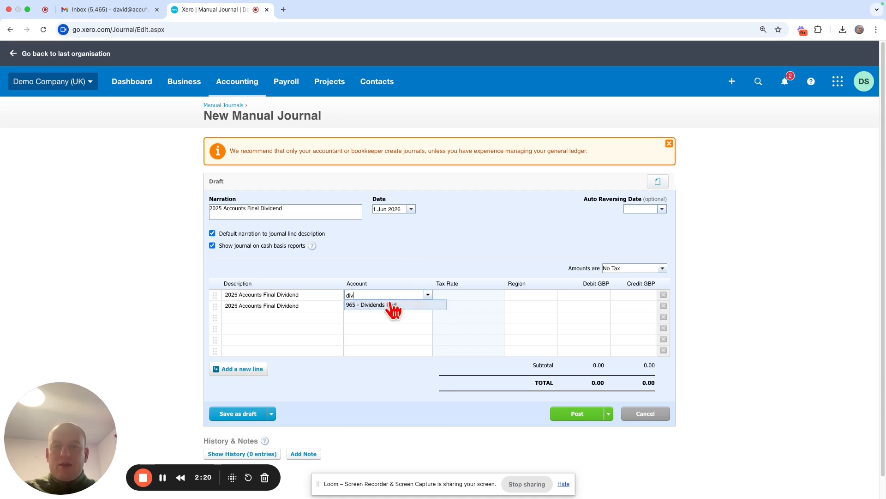
click(391, 306)
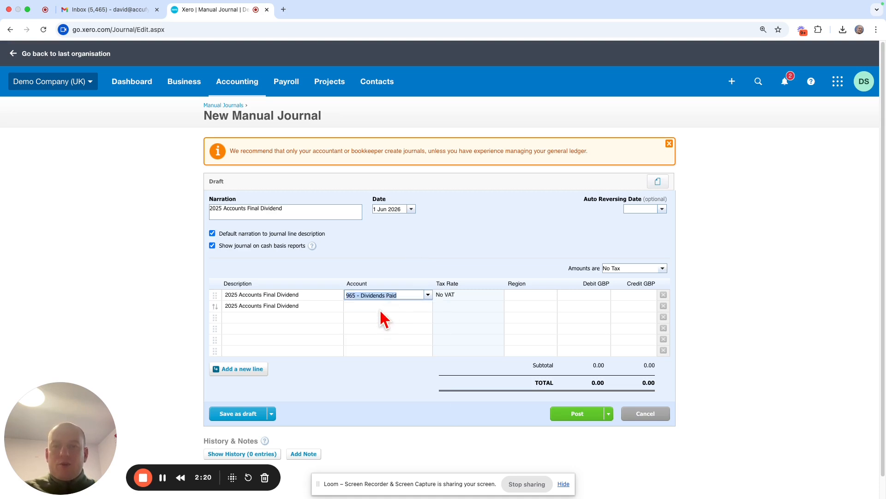
click(375, 305)
text(dir)
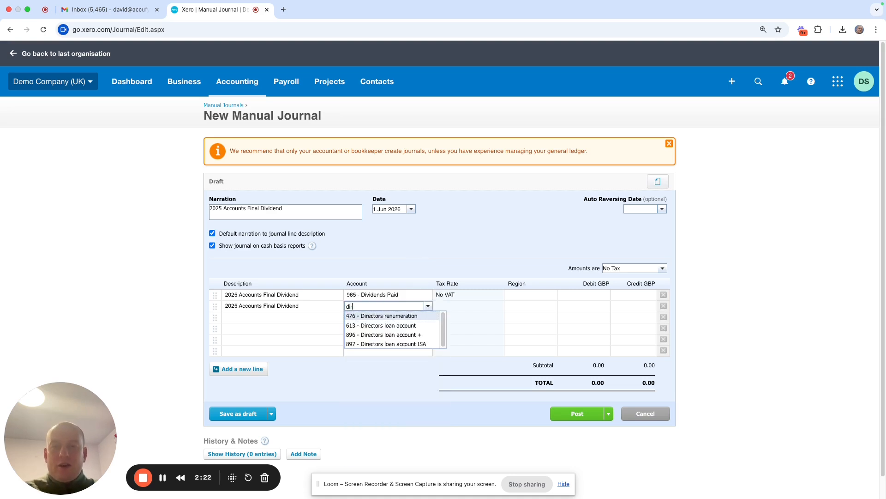
click(382, 340)
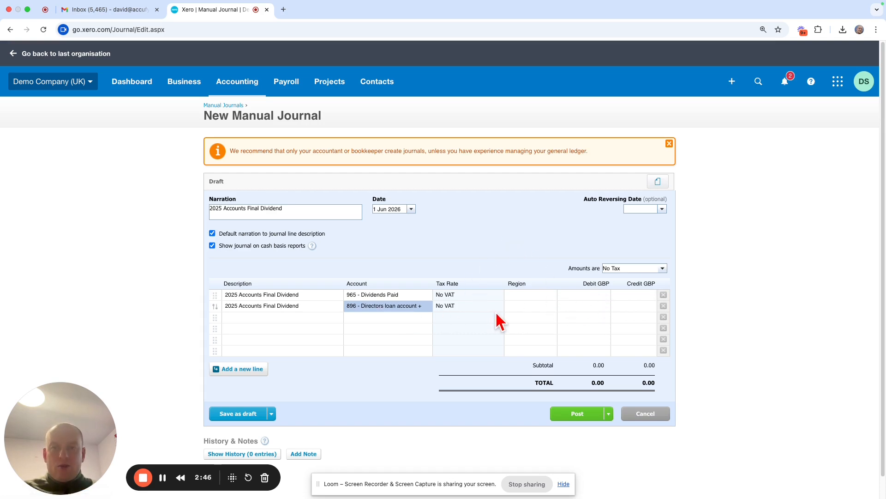
Credit the directors loan line 500, debit the dividends line 500, and post the journal
click(626, 305)
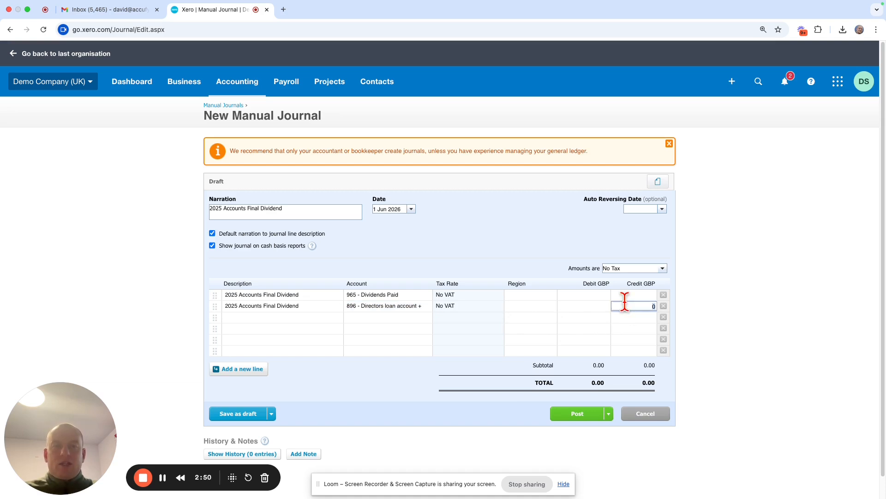
text(5000)
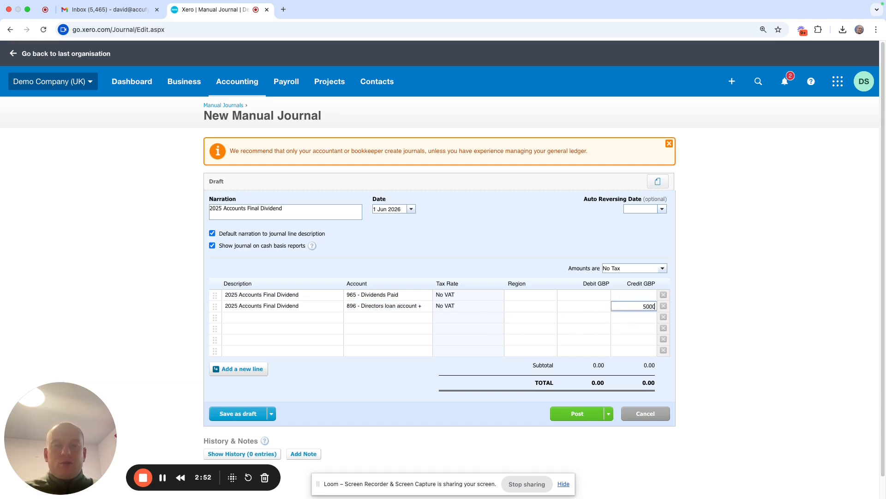
click(586, 294)
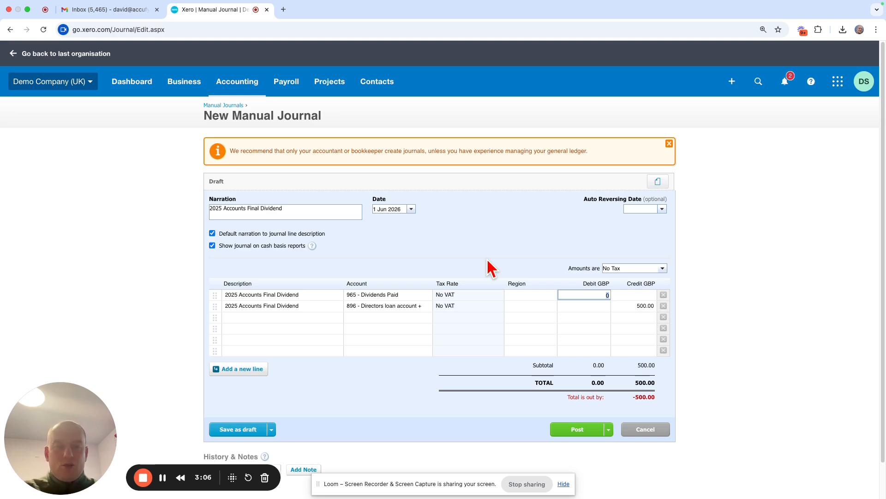
text(500)
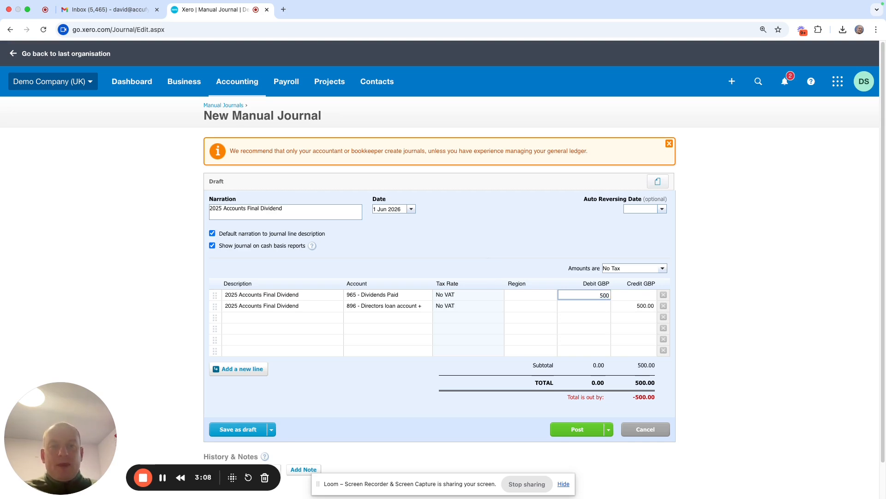
click(489, 228)
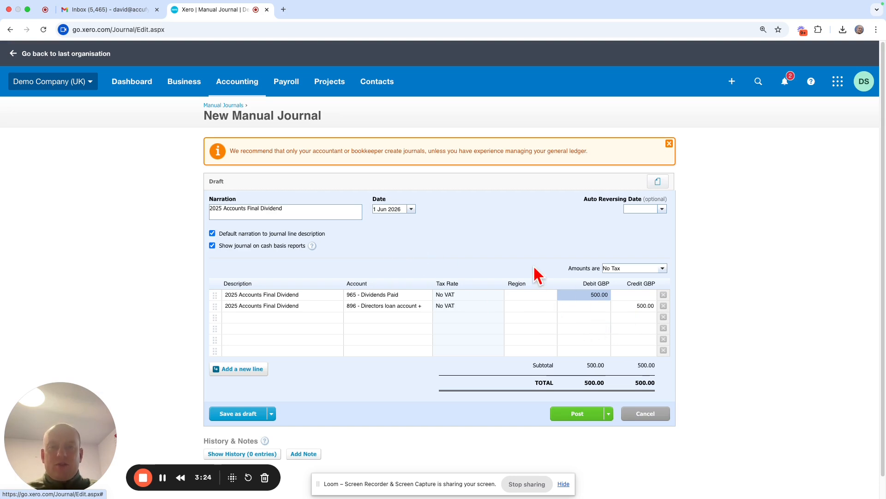
click(571, 418)
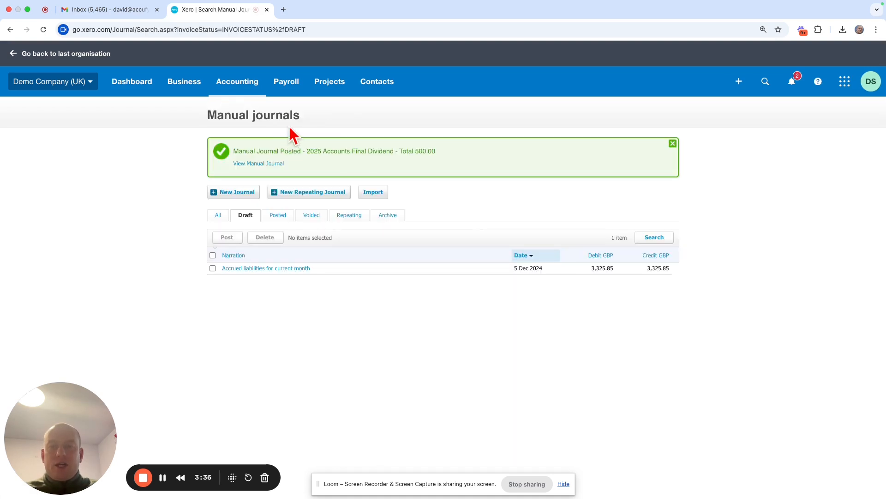
Run the Balance Sheet as at 1 Jun 2026 and 1 Apr 2027 and examine the directors loan and dividend entries
click(248, 92)
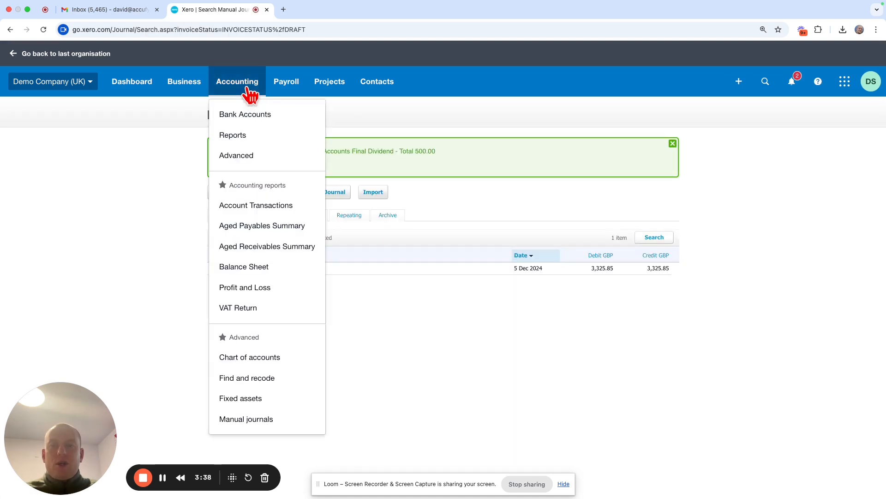
click(286, 270)
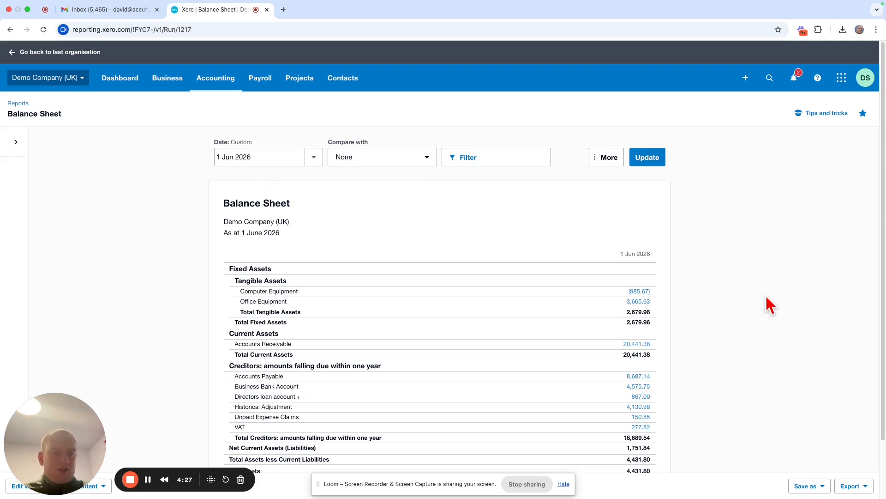
scroll(791, 339, down, 2)
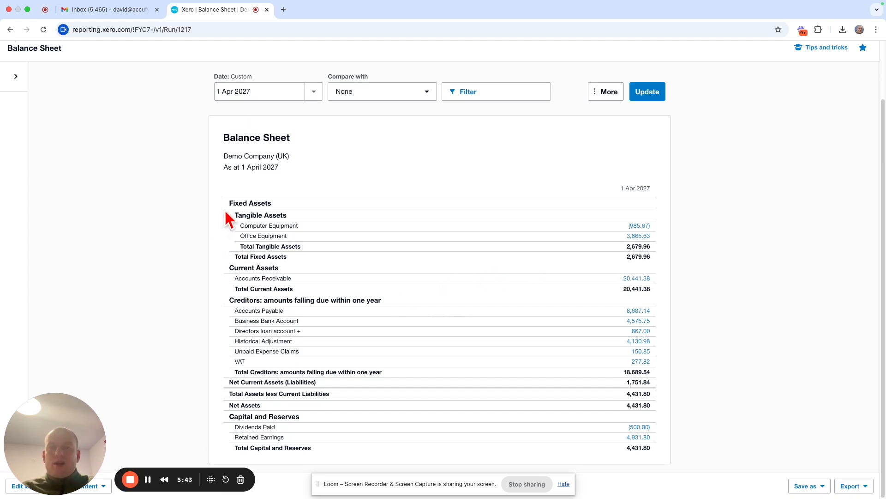
scroll(226, 208, up, 3)
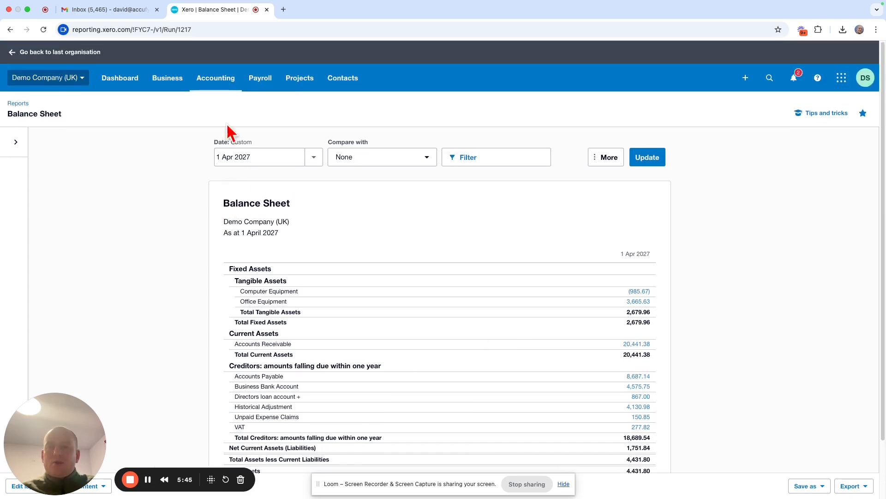
Start a new manual journal with the narration "dividend journal"
click(215, 79)
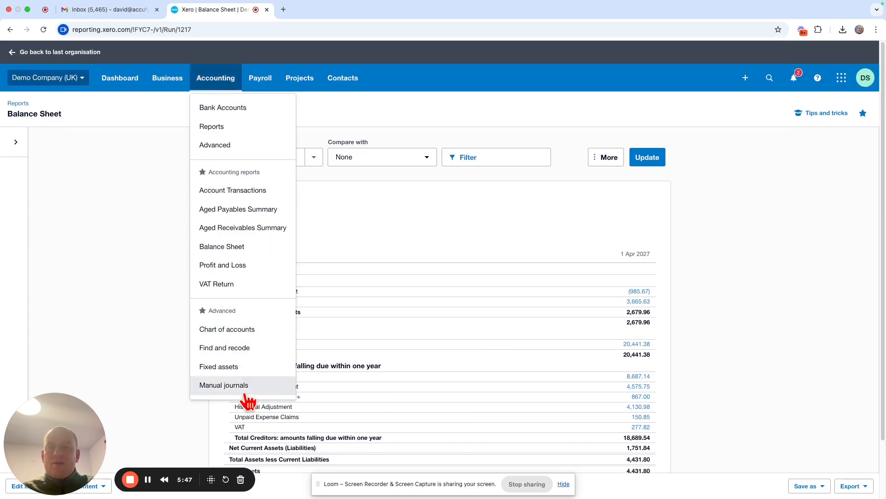
click(224, 385)
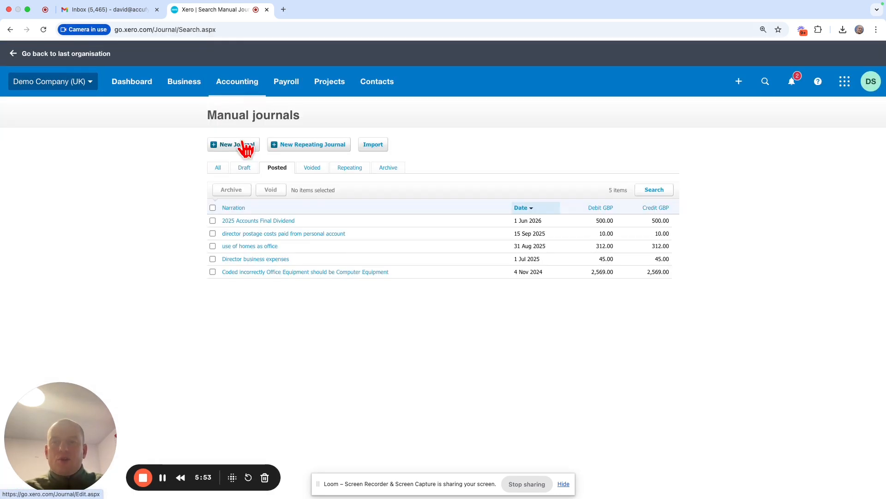
click(245, 144)
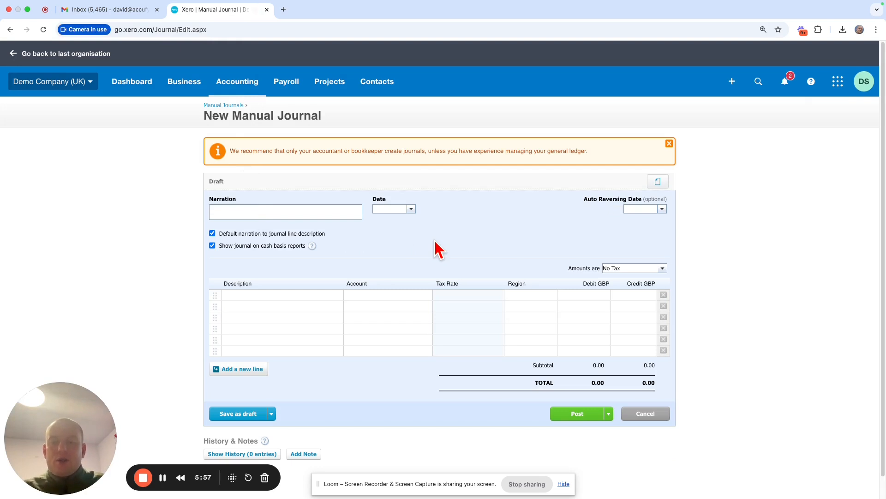
text(dividend )
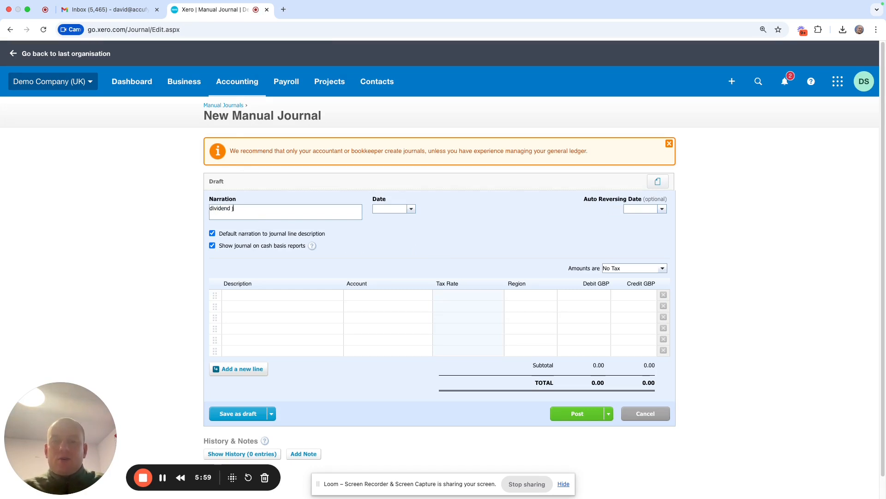
text(journal)
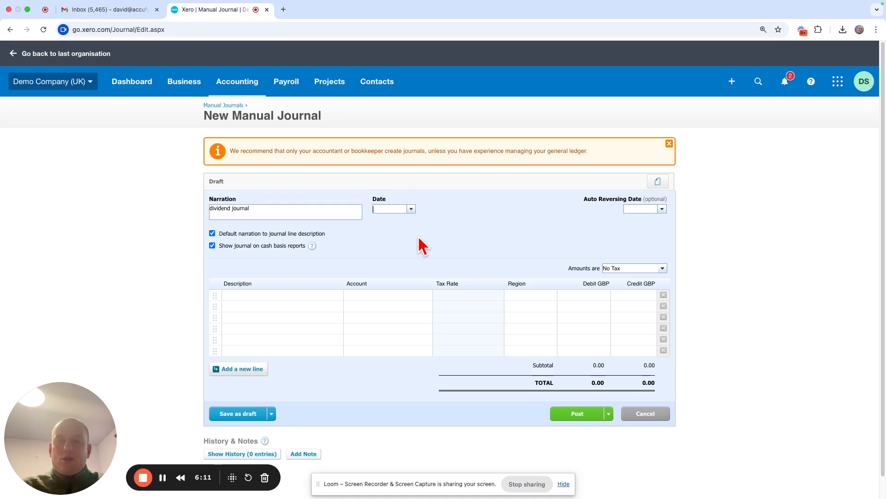
Date the journal 1 Apr 2027 and fill the narration into the first two line descriptions
text(1 apr 2027)
click(397, 275)
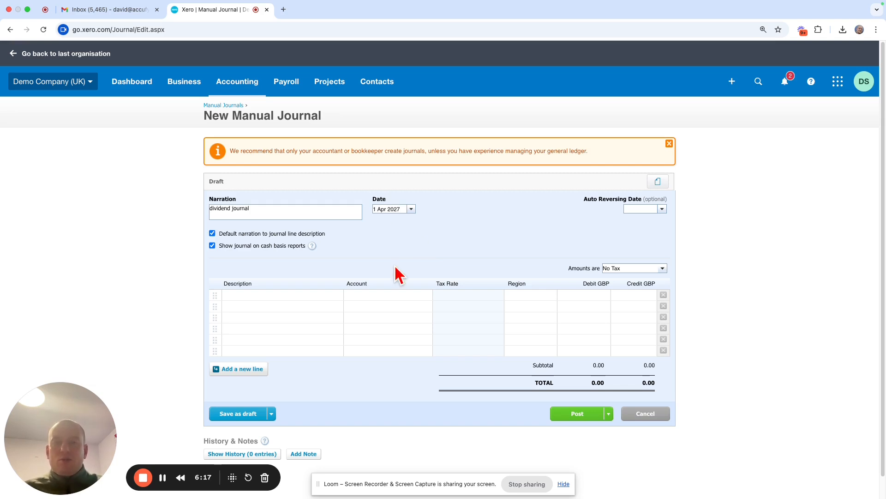
click(284, 295)
click(275, 307)
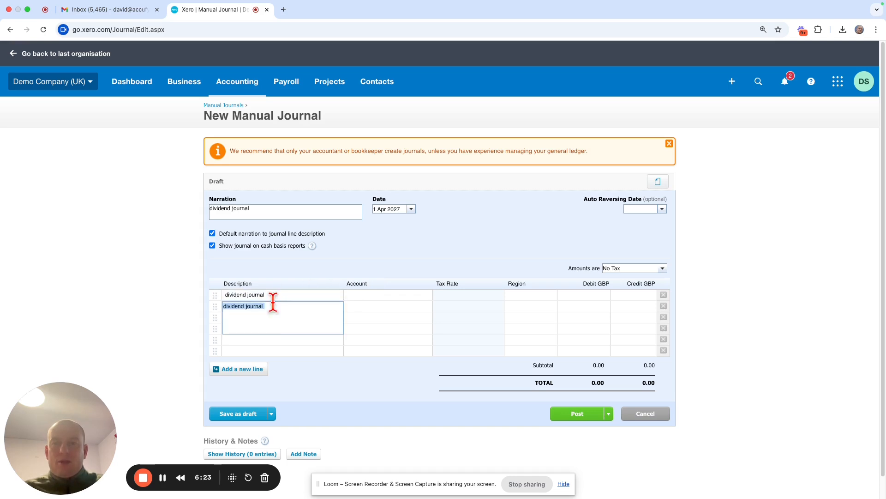
Assign account 965 - Dividends Paid to the first journal line and 960 - Retained Earnings to the second
click(370, 294)
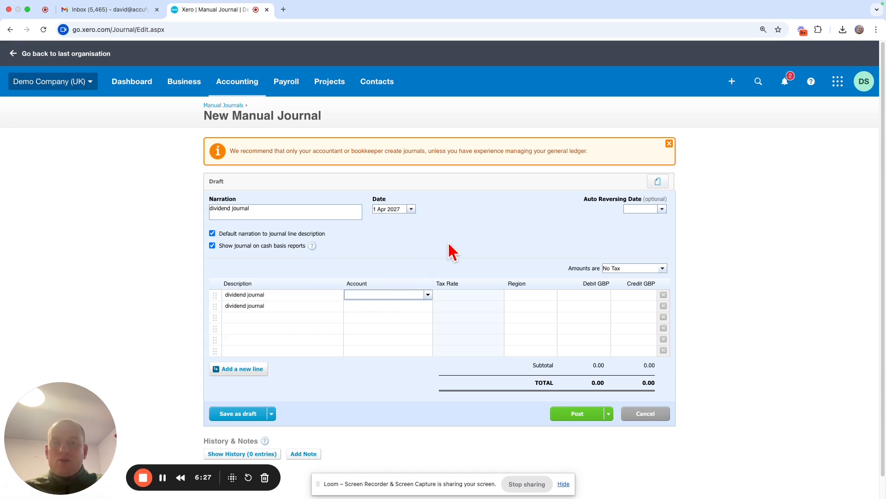
text(div)
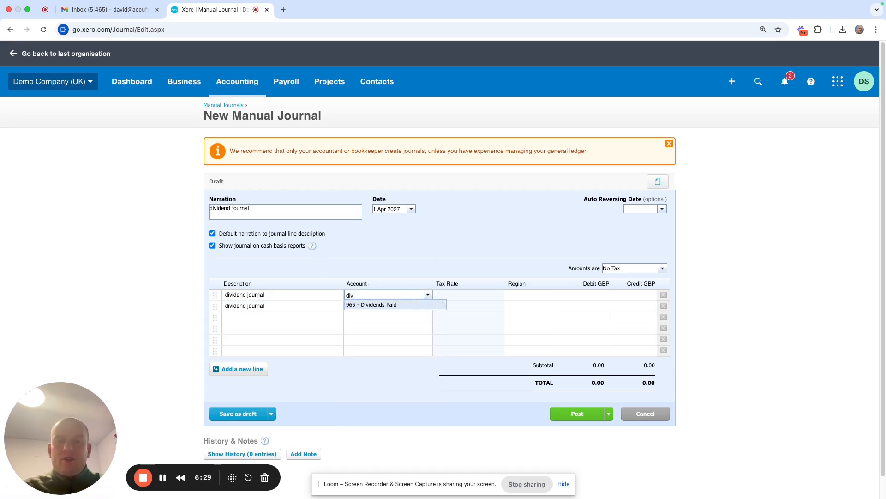
click(387, 305)
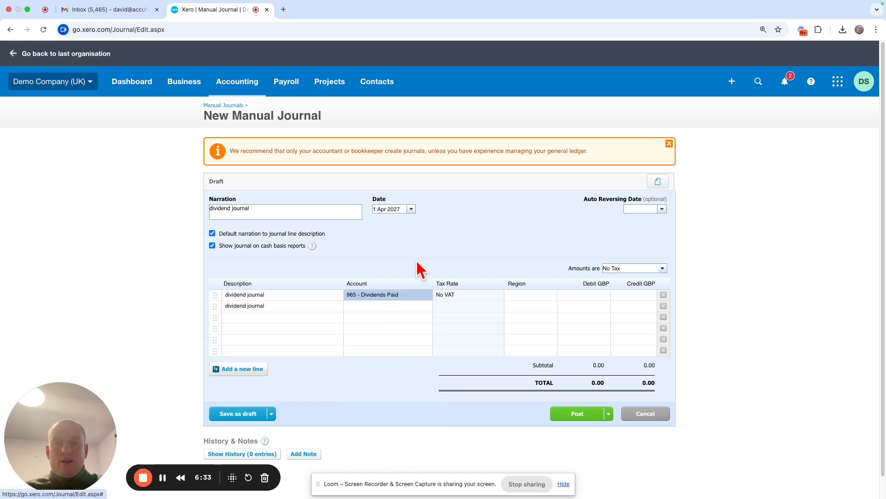
click(387, 305)
text(retain)
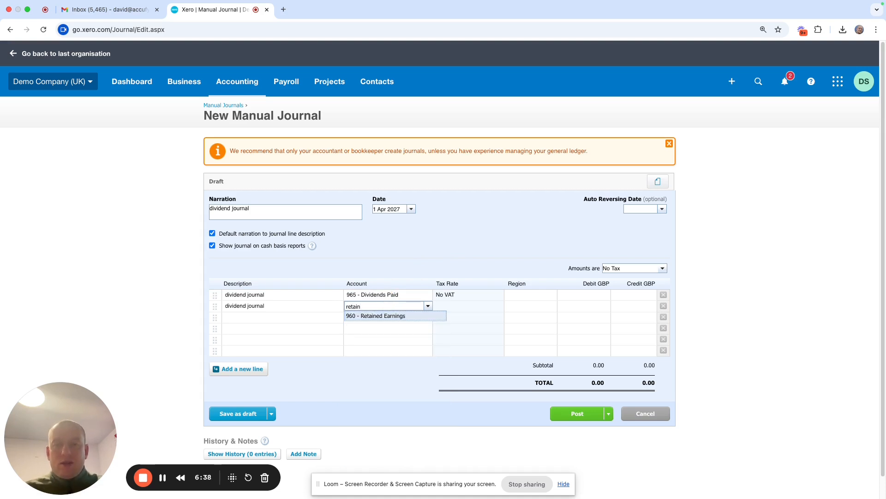
click(383, 316)
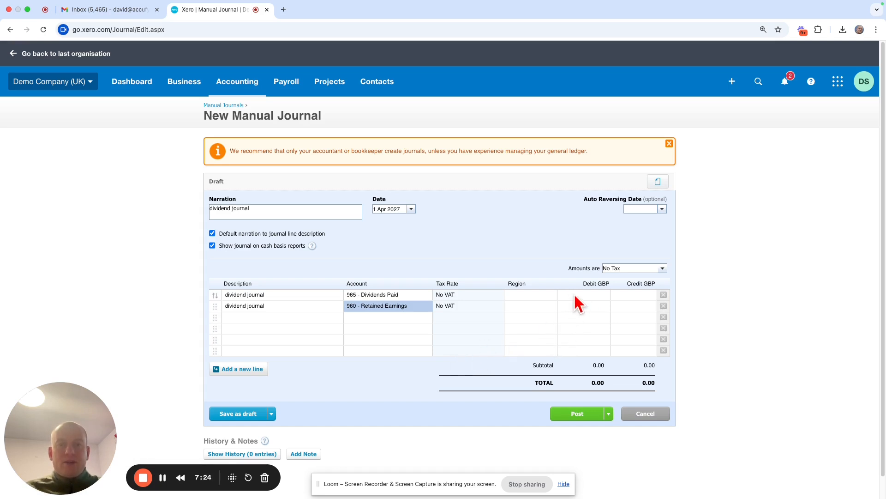
Credit the Dividends Paid line 500, debit the Retained Earnings line 500, and post the journal
click(639, 295)
text(0)
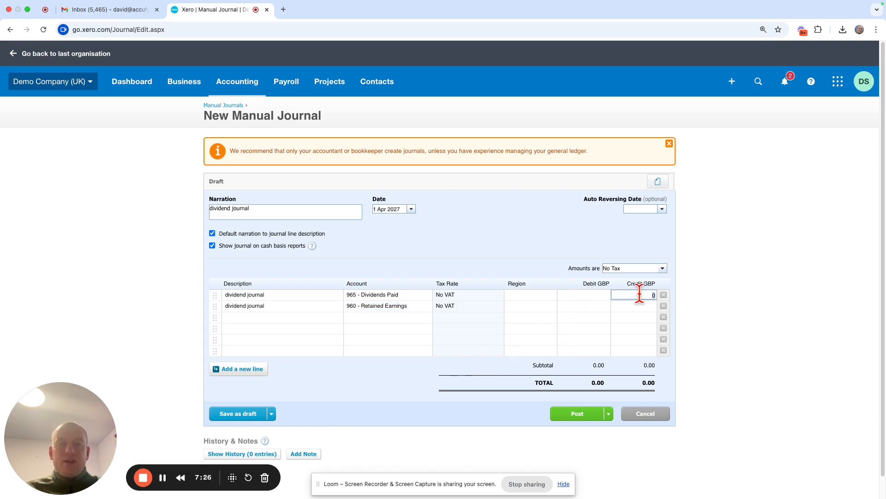
text(500)
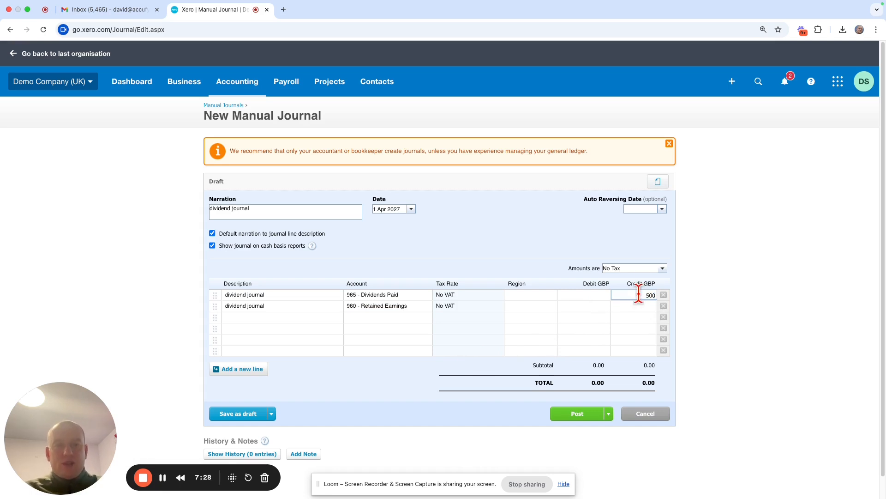
click(573, 307)
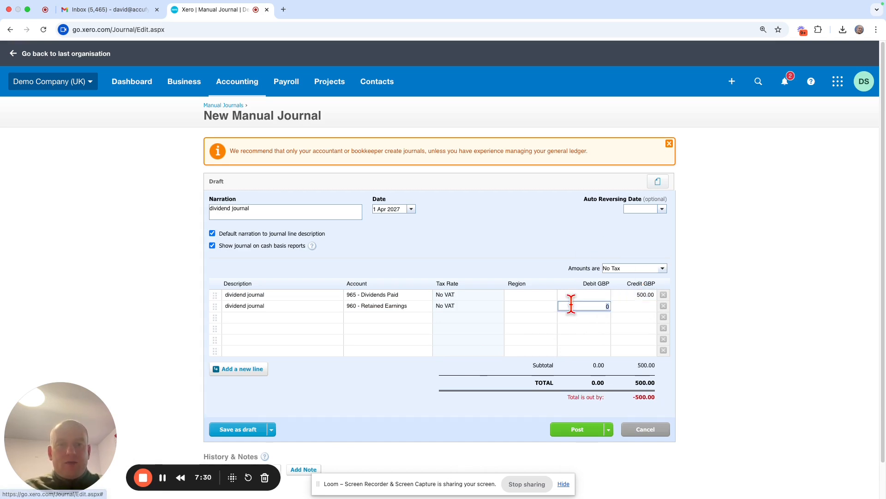
text(500)
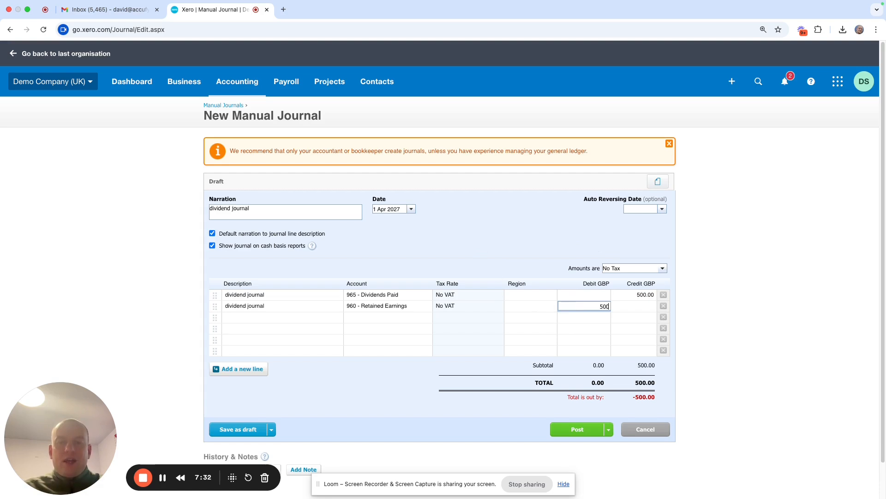
click(513, 236)
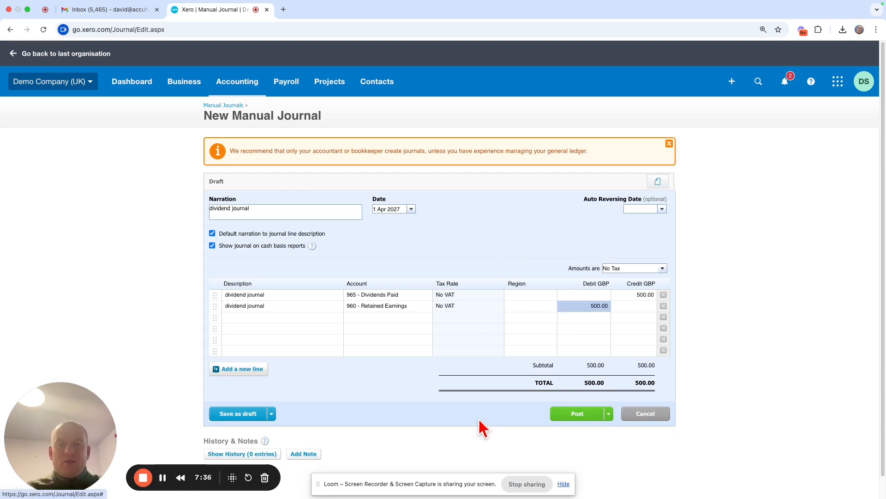
click(579, 414)
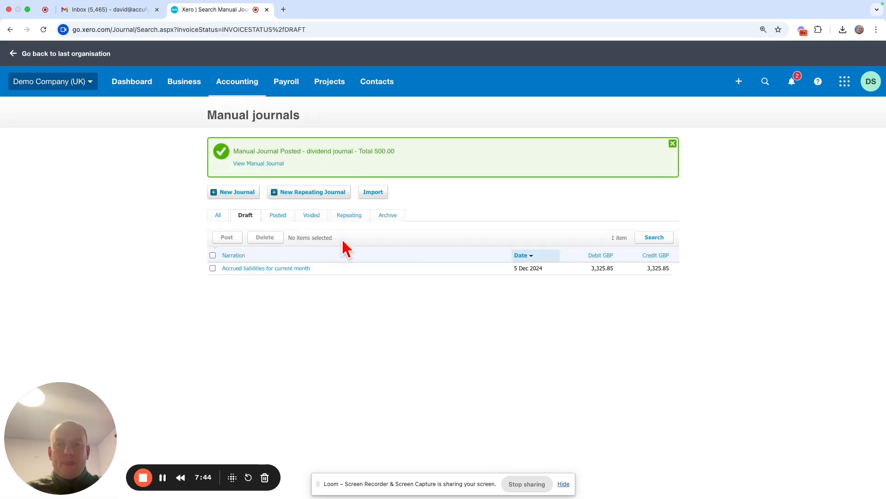
Run the Balance Sheet as at 31 Mar 2027 and 1 Apr 2027 and compare the Dividends Paid and Retained Earnings entries
click(238, 88)
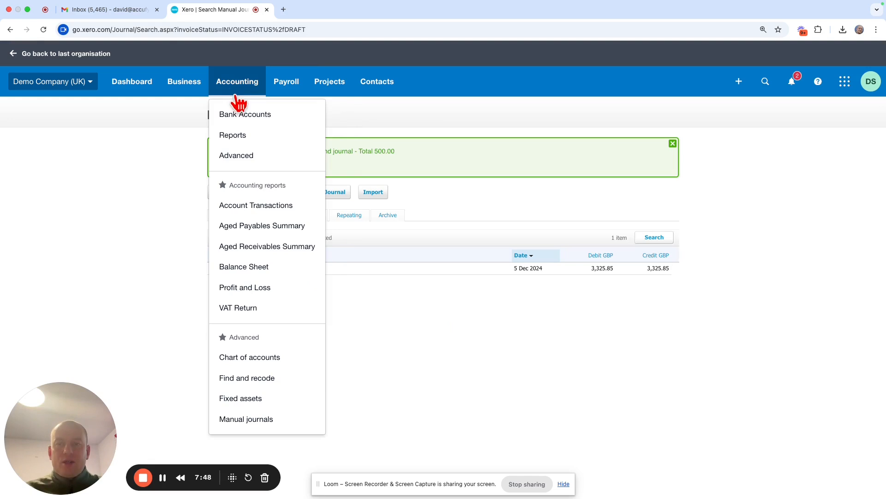
click(280, 268)
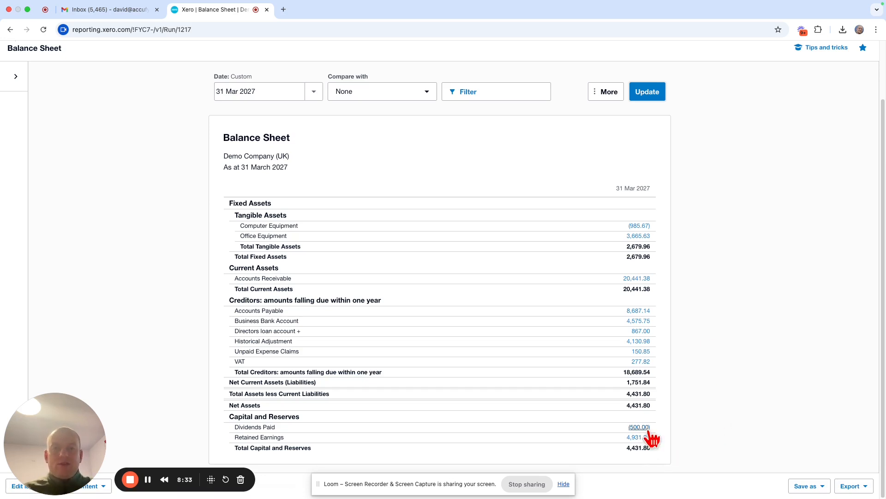
click(315, 93)
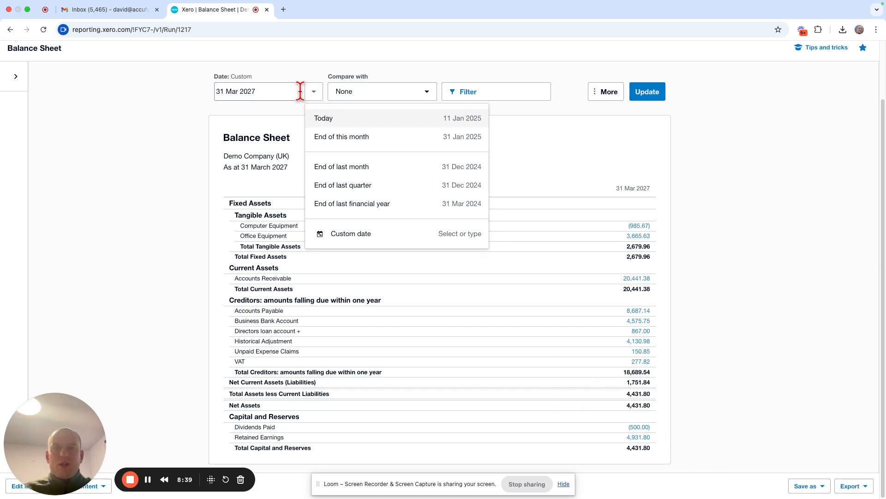
click(300, 91)
click(338, 116)
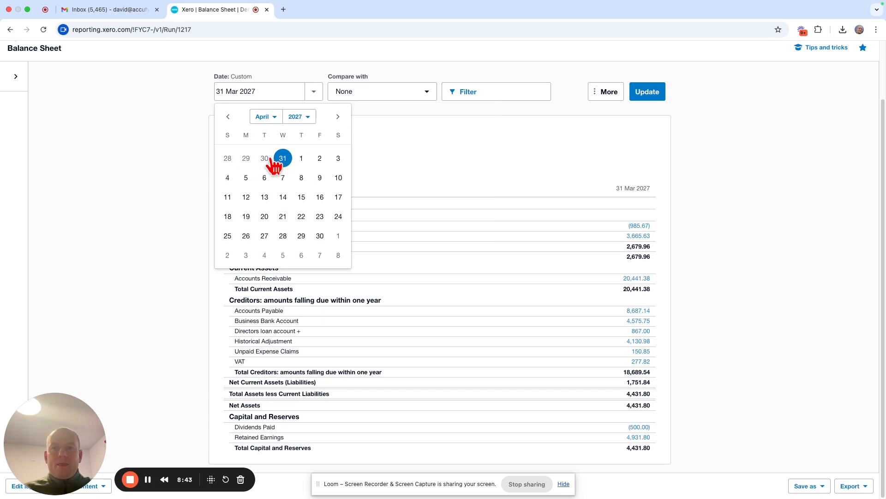
click(302, 158)
click(648, 92)
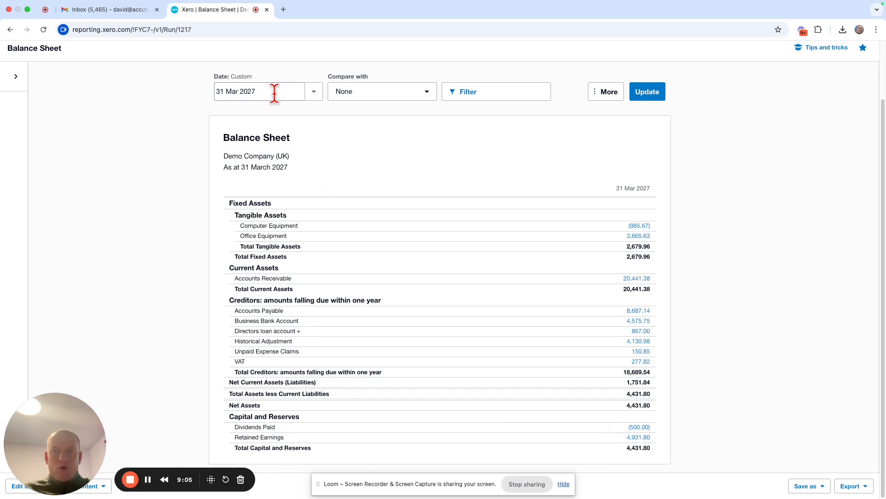
click(314, 92)
click(381, 118)
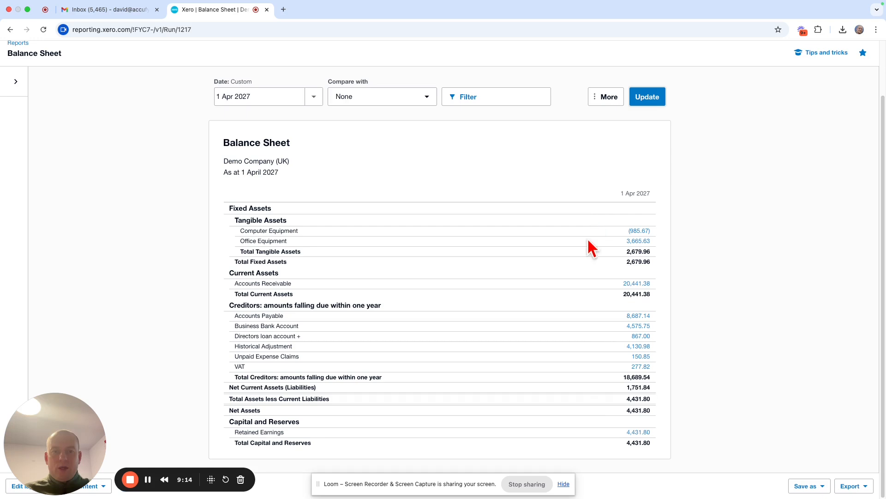